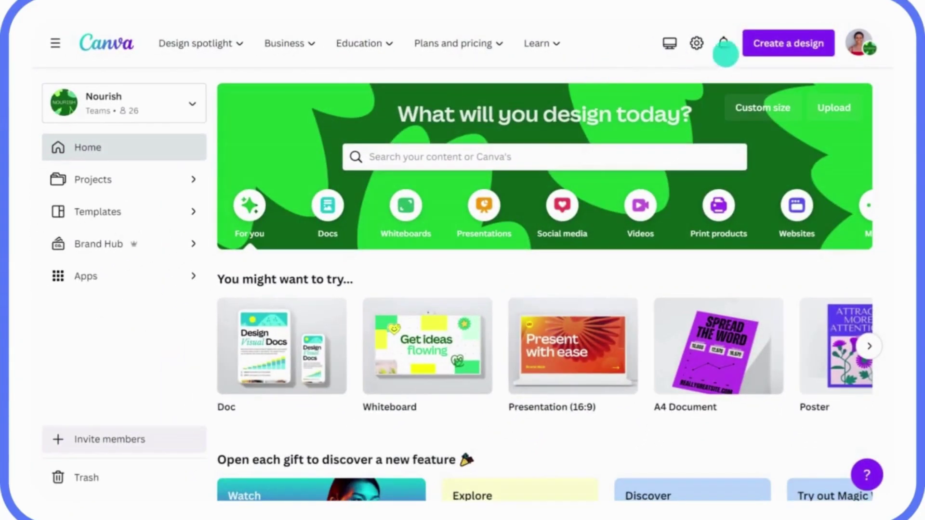
Import the Q1 Sustainability Strategy Doc PDF via Import file and check recent designs.
click(775, 50)
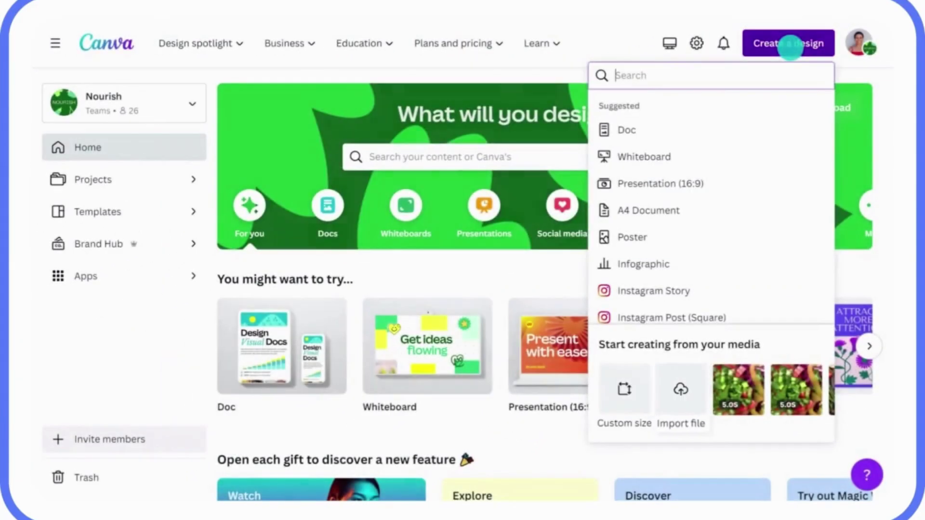
click(680, 385)
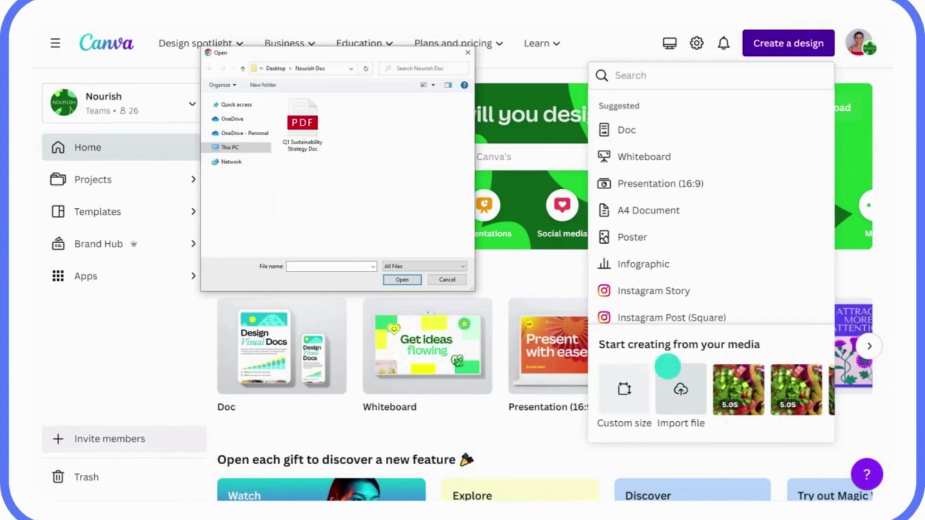
click(303, 120)
click(395, 279)
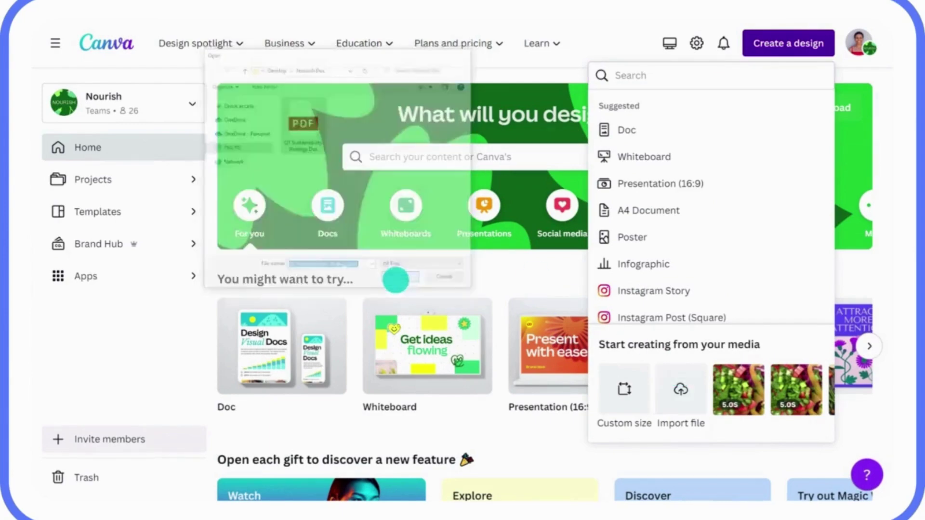
click(509, 44)
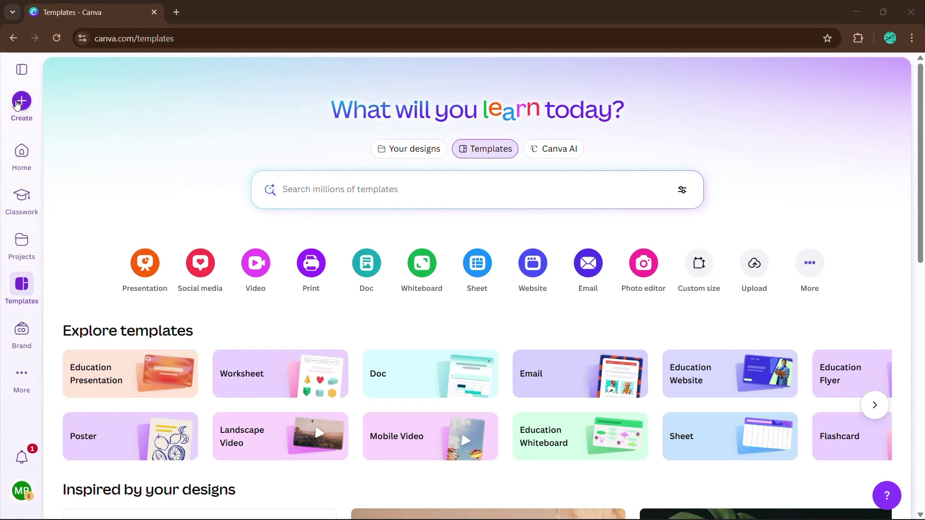
Create a blank 1920 × 1080 px Presentation from the Start from blank options.
click(16, 101)
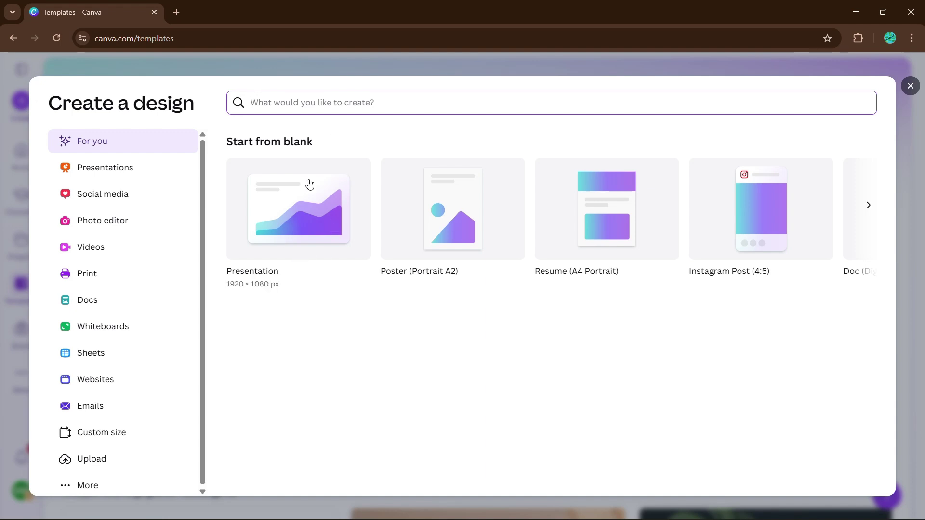
click(306, 223)
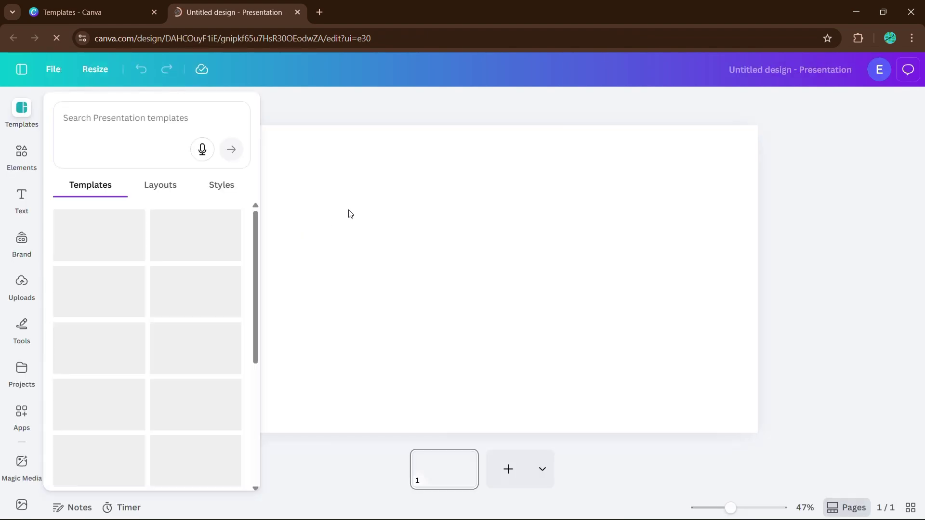
click(349, 212)
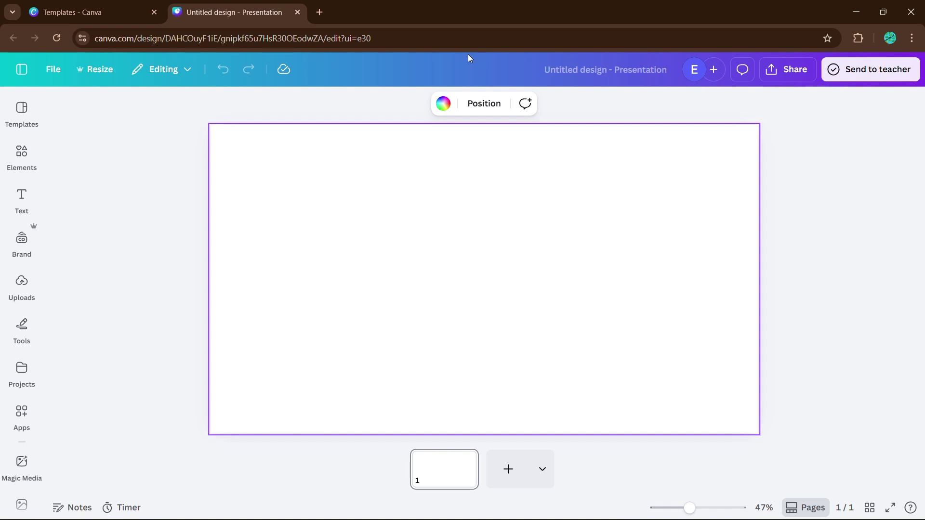
Show the Frames category from the Elements library's Browse categories.
click(18, 159)
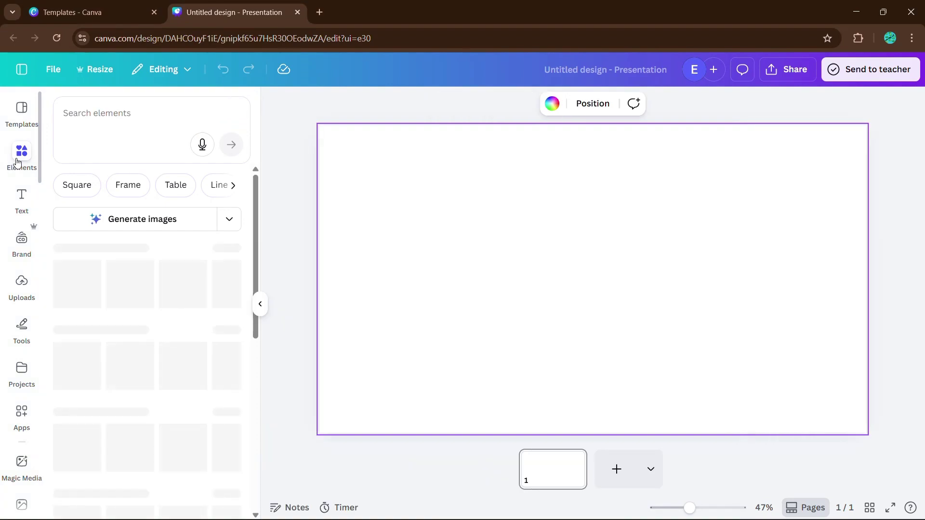
scroll(196, 267, down, 3)
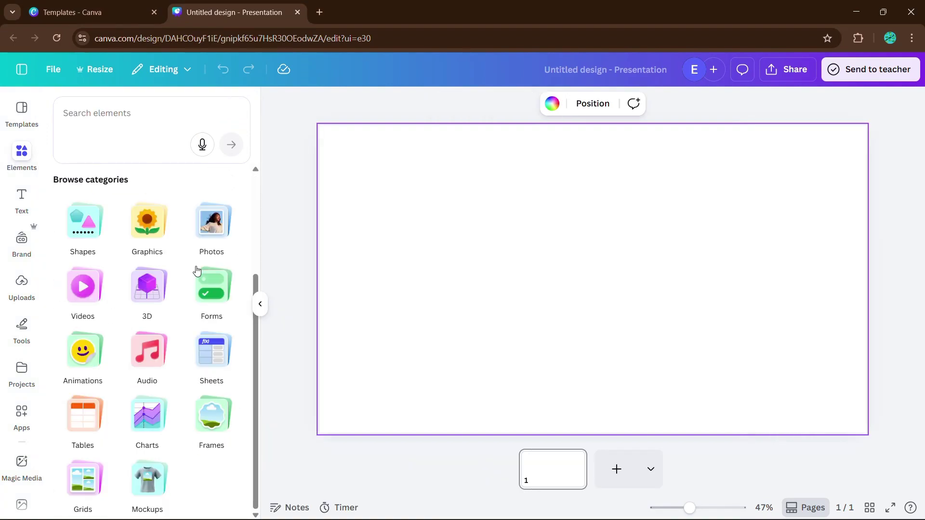
click(217, 424)
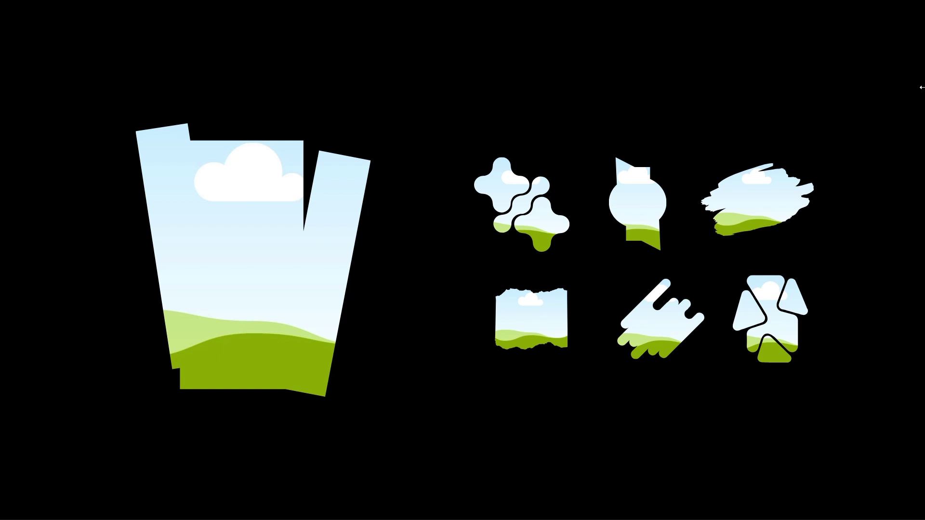
click(921, 88)
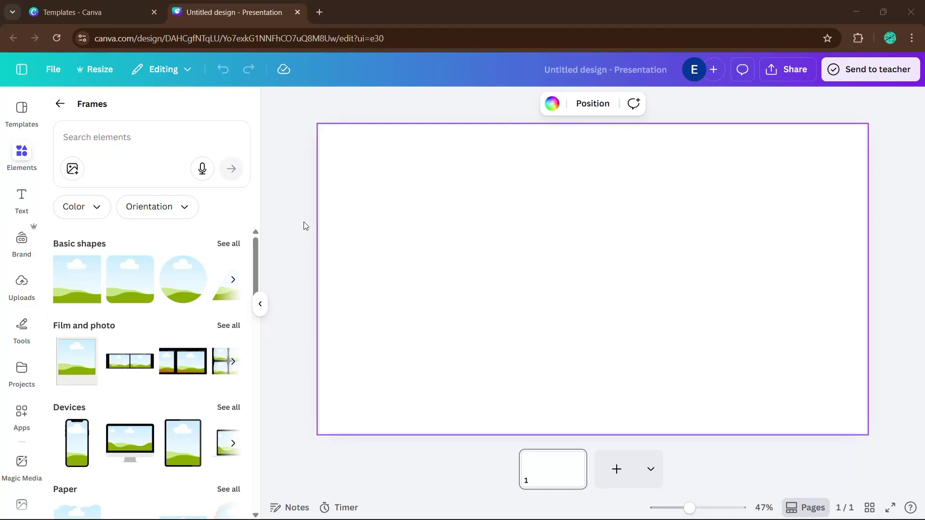
Search the elements for 'abstract' and browse the frame results.
click(116, 139)
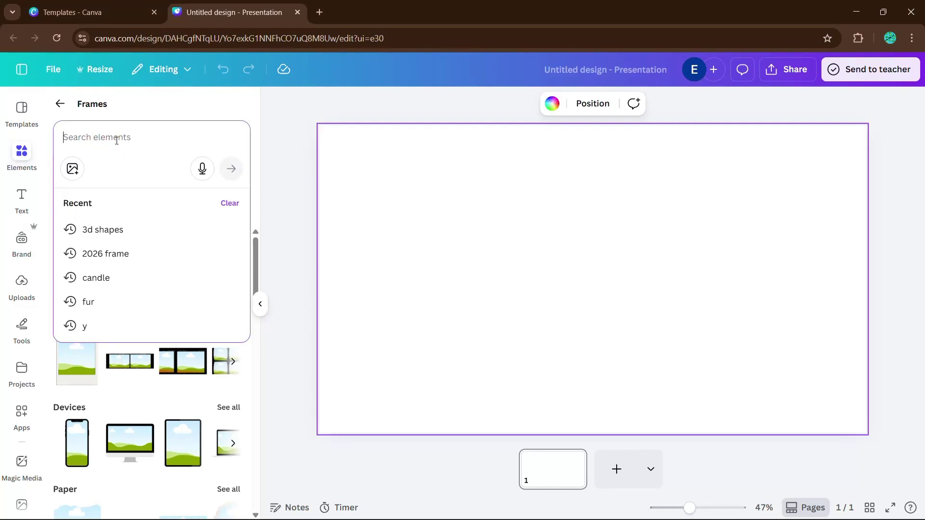
text(abstrac)
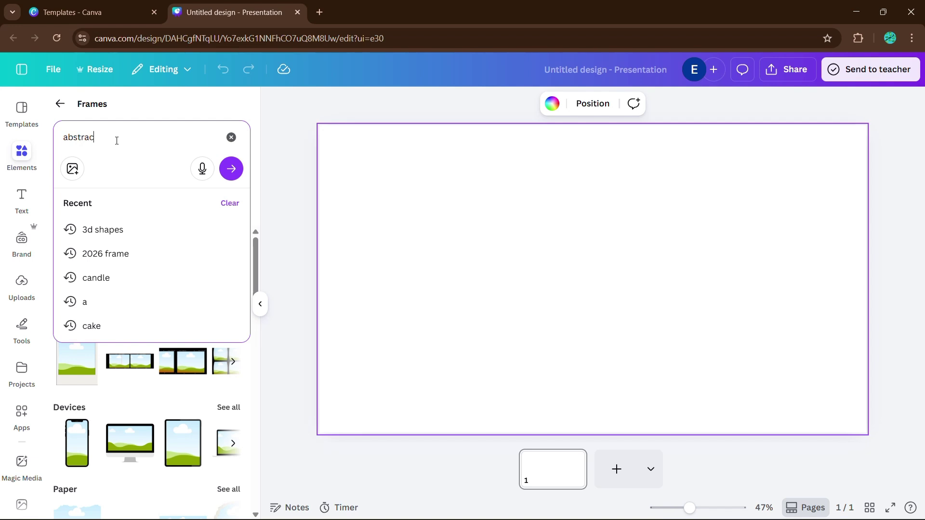
text(t)
key(Return)
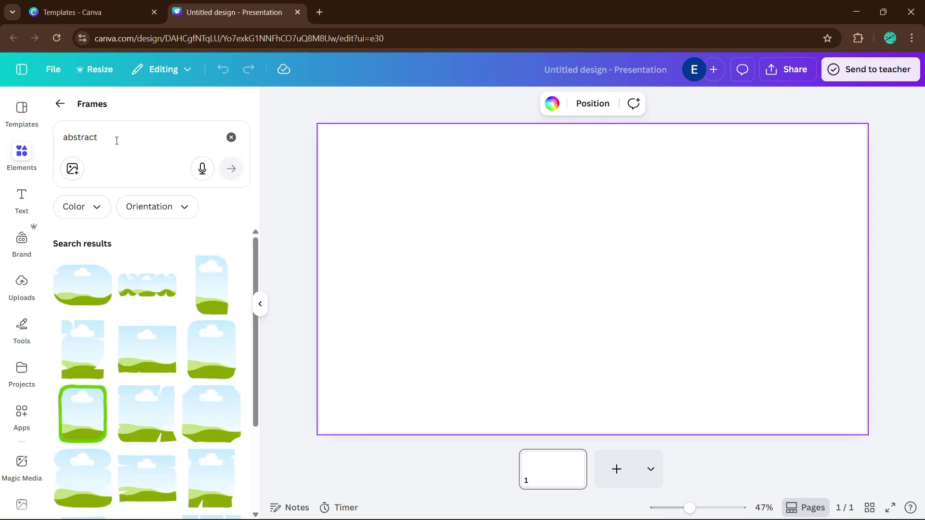
scroll(119, 300, down, 5)
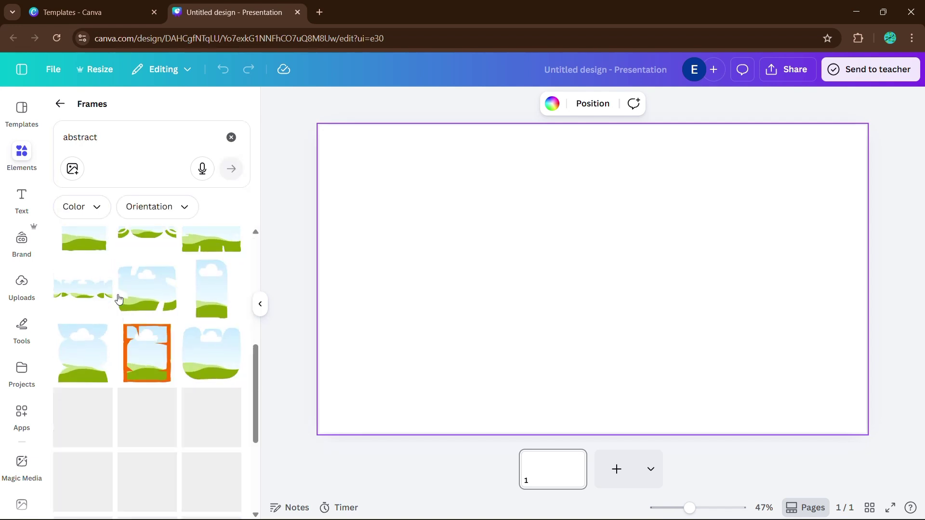
scroll(119, 300, down, 1)
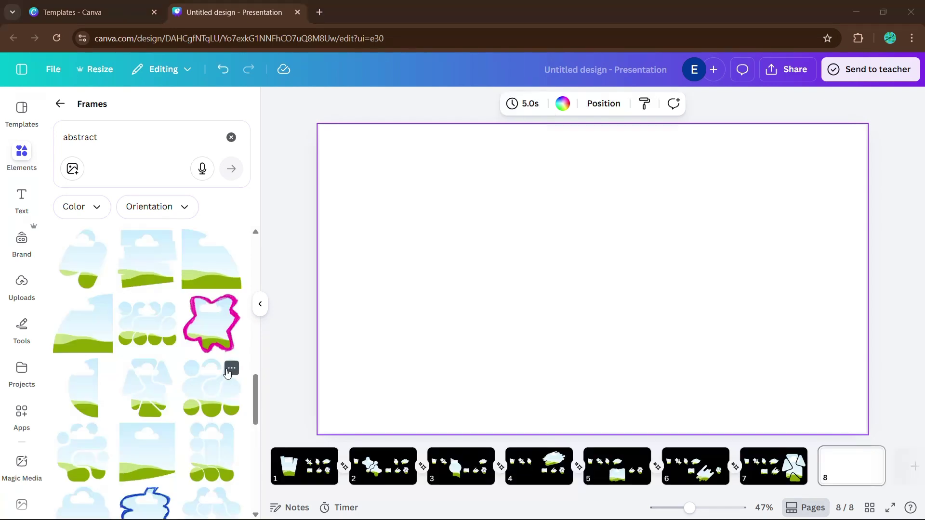
Open the Abstract Frame Cutout collection from a result's menu and scroll through it.
click(230, 370)
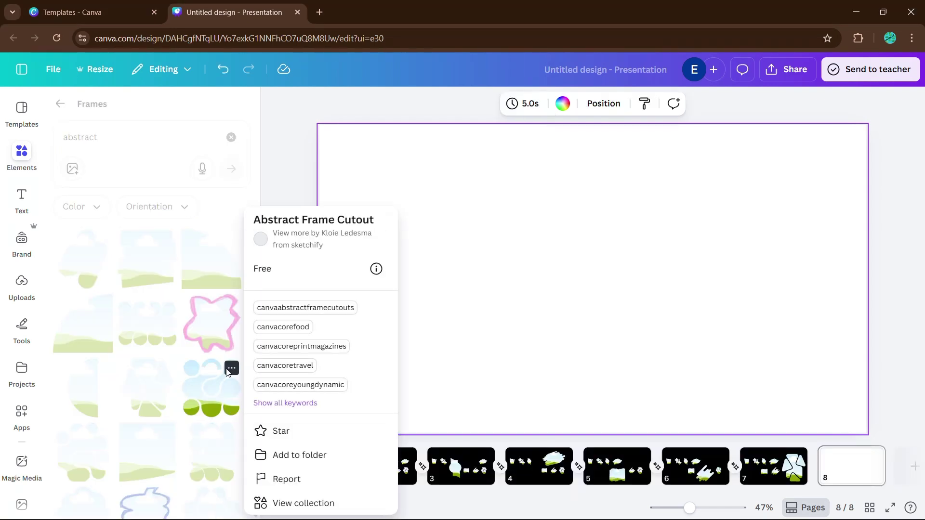
click(320, 502)
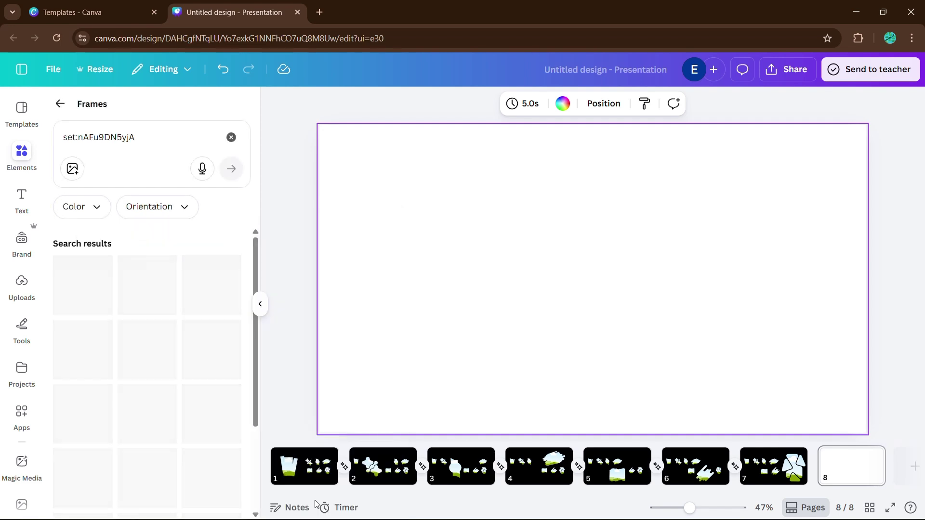
scroll(210, 410, down, 5)
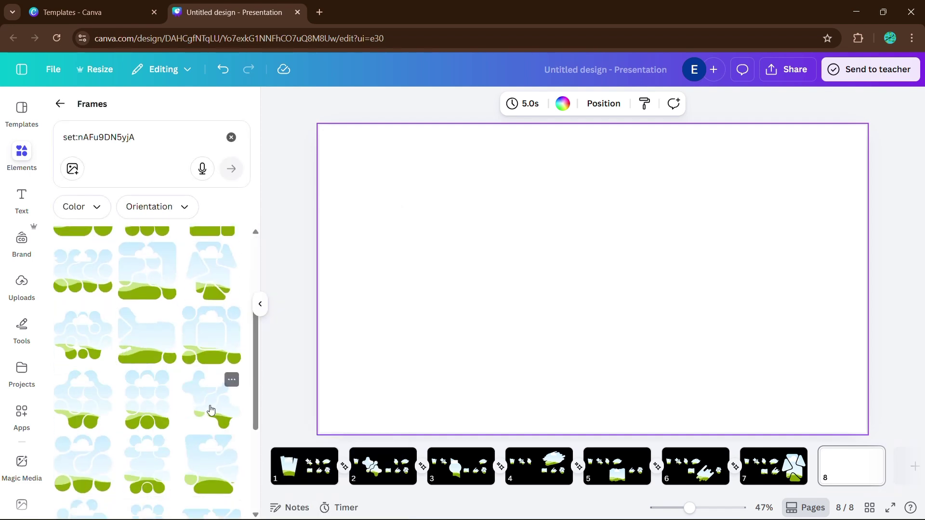
scroll(210, 410, down, 1)
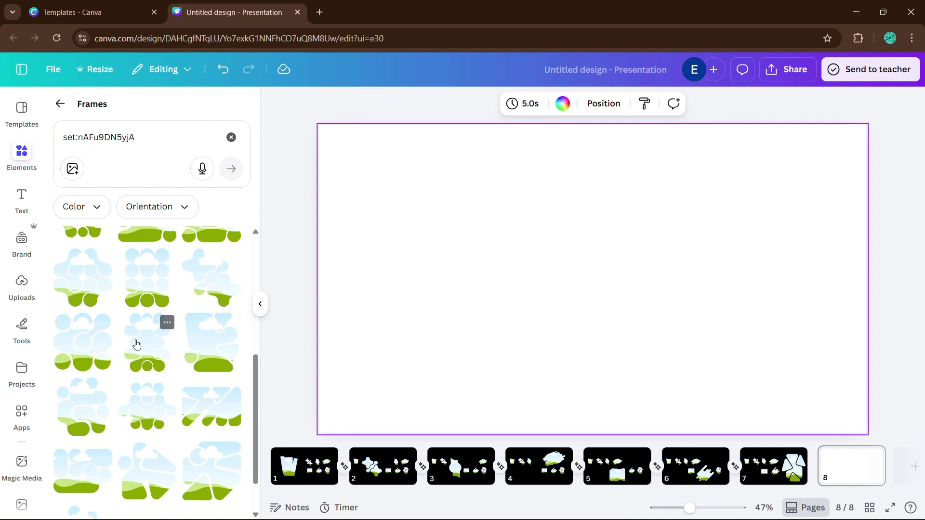
Add the abstract cutout frame to page 8, resize it and move it left.
click(136, 344)
drag(532, 359, 479, 388)
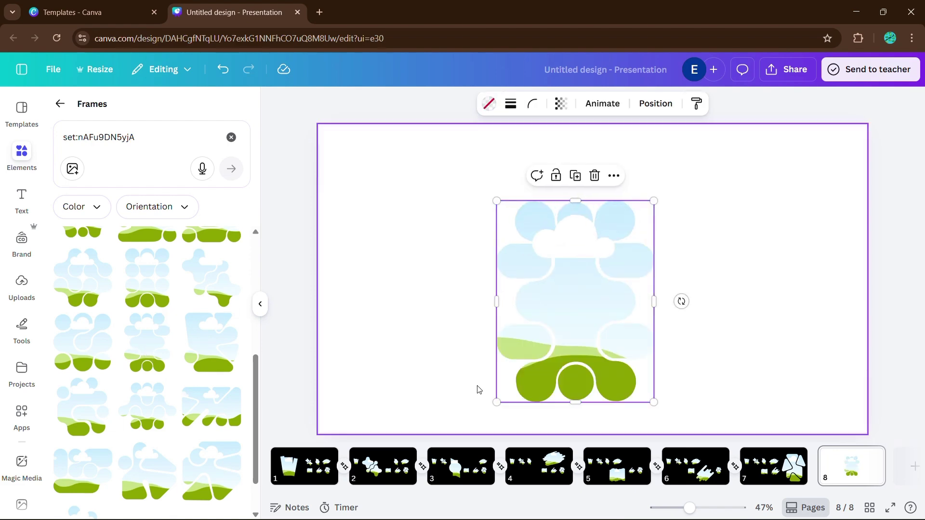
drag(592, 310, 467, 291)
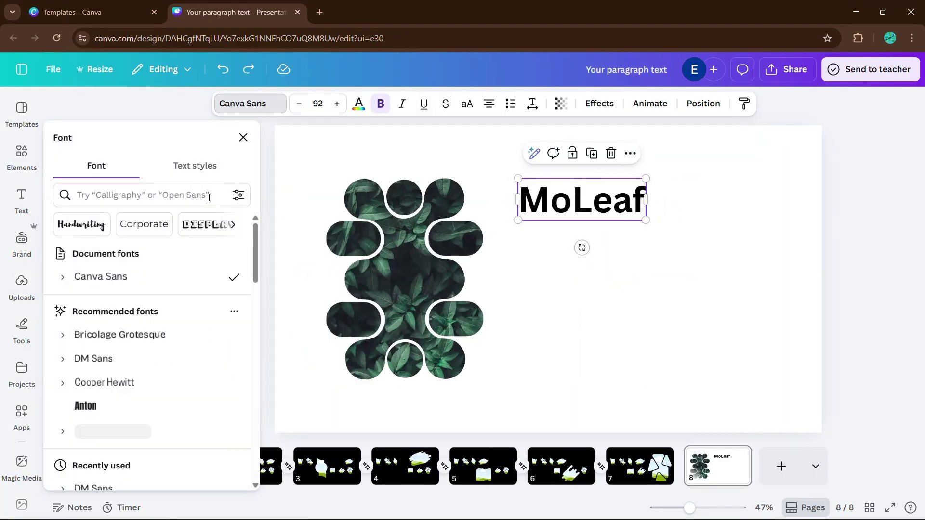
Apply The Seasons font to the MoLeaf title and enlarge it.
scroll(147, 342, down, 3)
scroll(147, 337, down, 3)
click(145, 314)
click(584, 204)
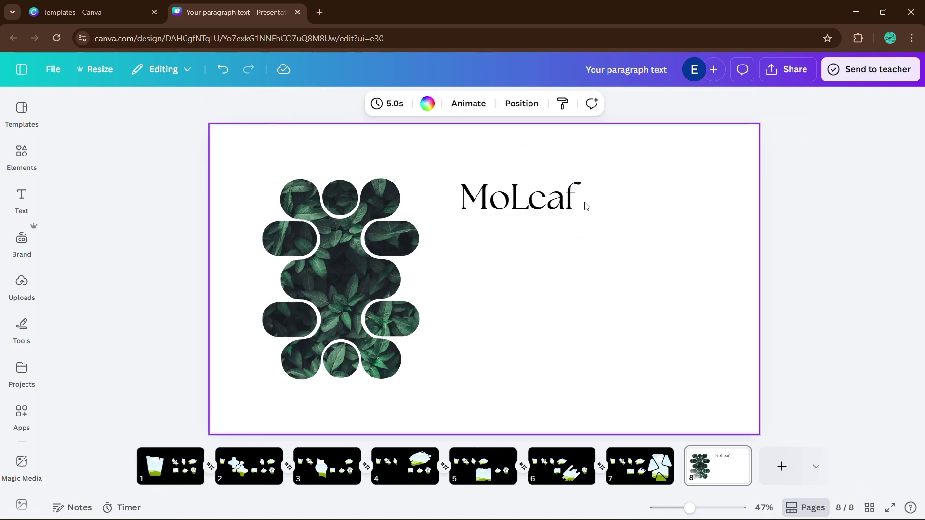
click(574, 207)
drag(576, 219, 600, 230)
click(601, 239)
Add a text box under the title and paste the tea brand description paragraph.
key(t)
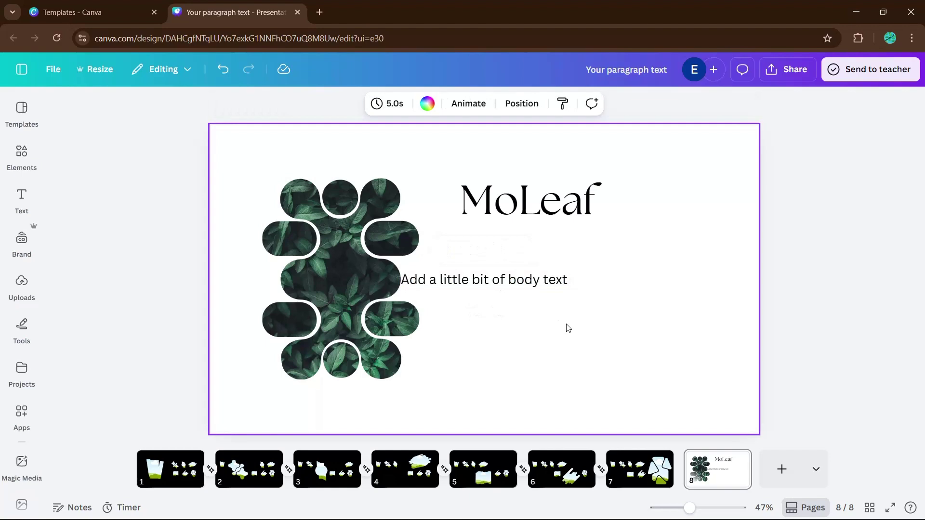
drag(510, 279, 566, 250)
drag(456, 241, 498, 246)
key(ctrl+a)
text(Moleaf is a premium tea brand inspired by nature’s tranquility and crafted for modern daily rituals. Each blend is carefully selected from high-quality leaves sourced from sustainable farms to deliver rich flavor, soothing aroma, and wellness benefits in every cup. Moleaf celebrates mindful moments and genuine connections, offering teas that are as comforting as they are refreshing. Whether you’re starting your day, taking a break, or winding down at night, Moleaf makes every sip feel like a peaceful escape rooted in purity and care.)
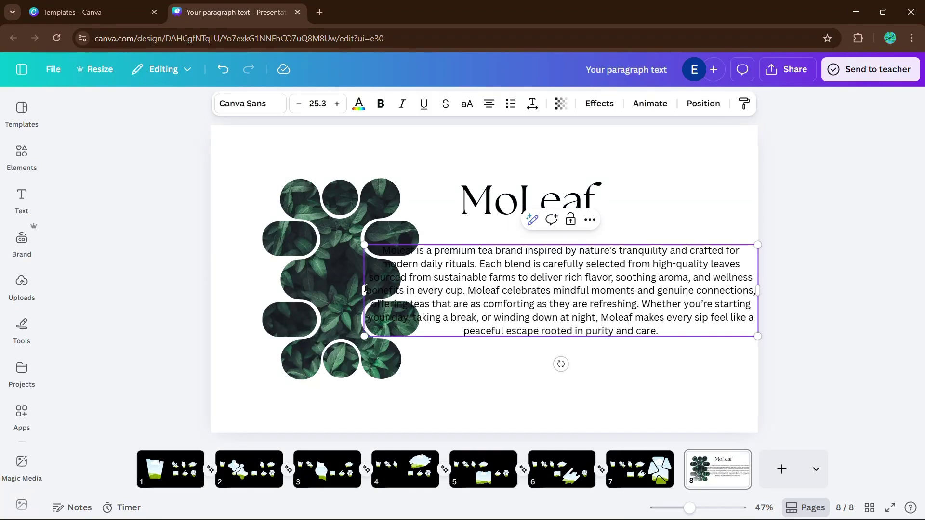
Narrow the description paragraph from both sides and justify its text.
drag(359, 290, 457, 291)
drag(759, 293, 711, 293)
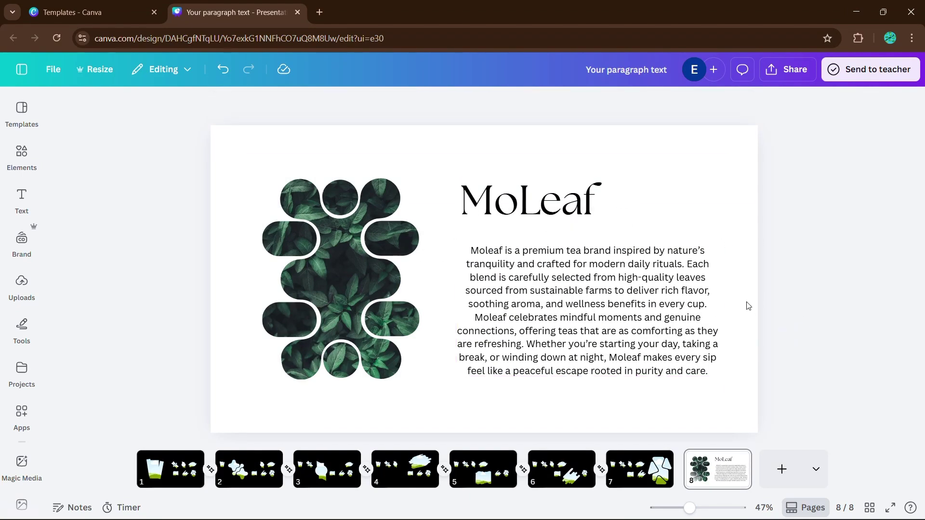
click(491, 107)
click(490, 107)
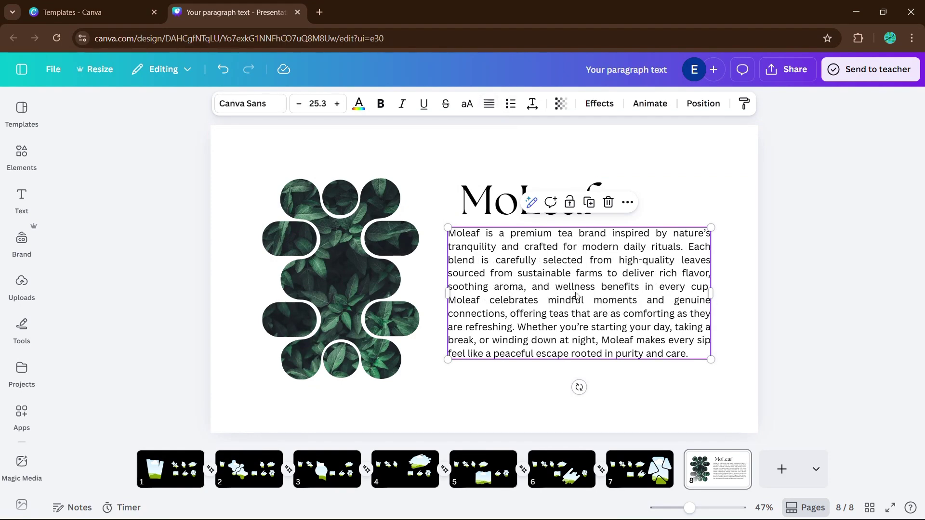
drag(674, 326, 683, 326)
click(733, 326)
click(683, 334)
drag(721, 292, 703, 291)
Widen the MoLeaf heading and nudge it slightly left and down.
click(575, 201)
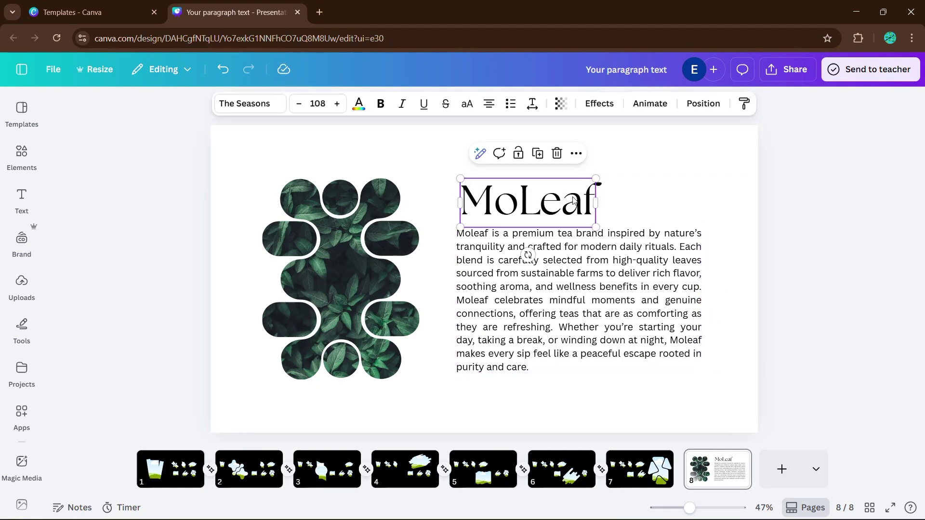
drag(599, 192, 675, 155)
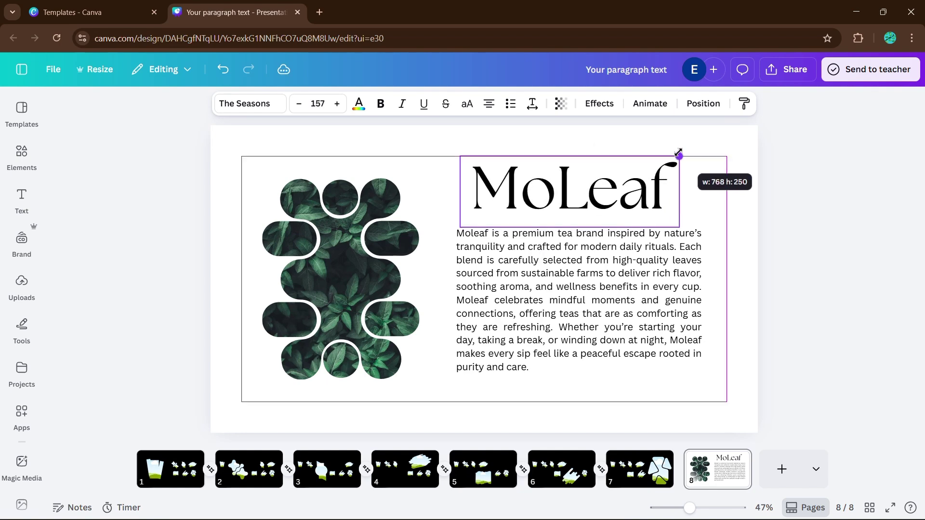
click(688, 149)
drag(608, 197, 591, 204)
click(712, 222)
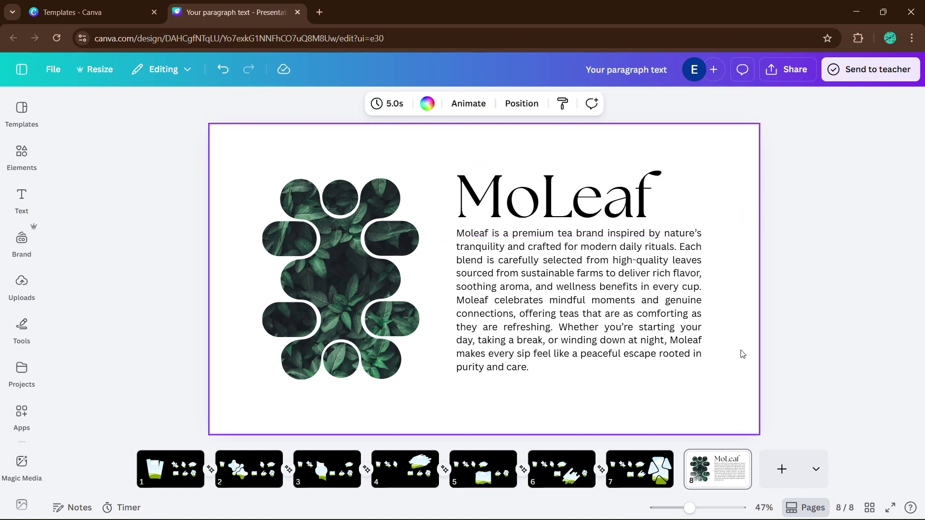
Make the uploaded leaf photo the page background at transparency 19.
click(21, 286)
click(82, 289)
click(262, 303)
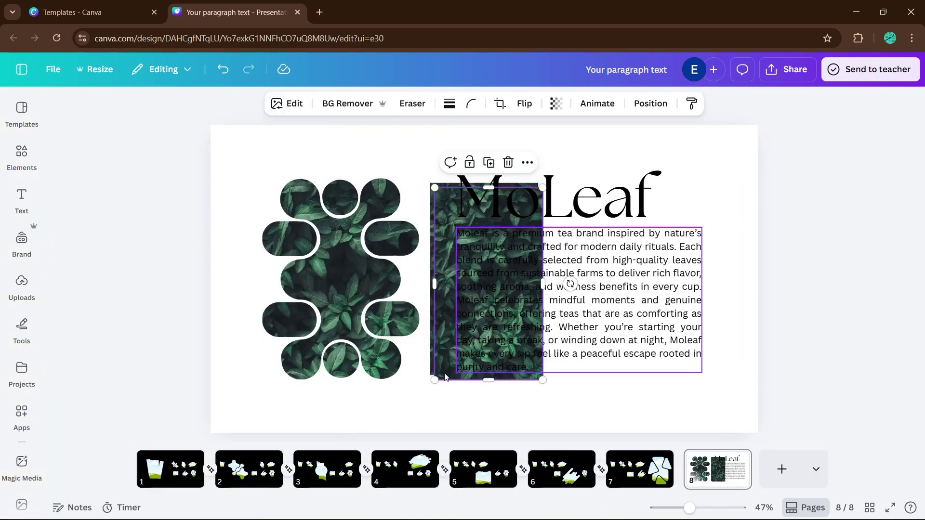
scroll(445, 378, down, 2)
right_click(445, 380)
click(465, 449)
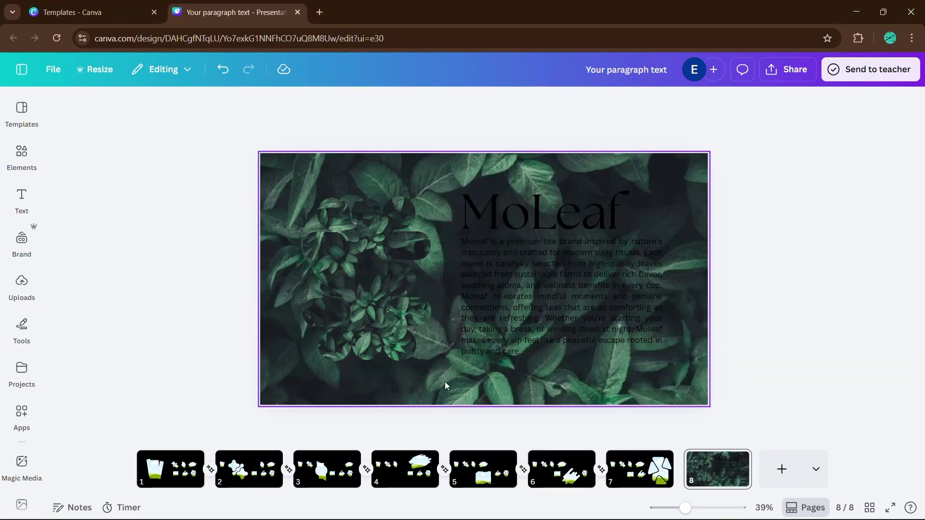
click(545, 103)
drag(578, 153, 501, 167)
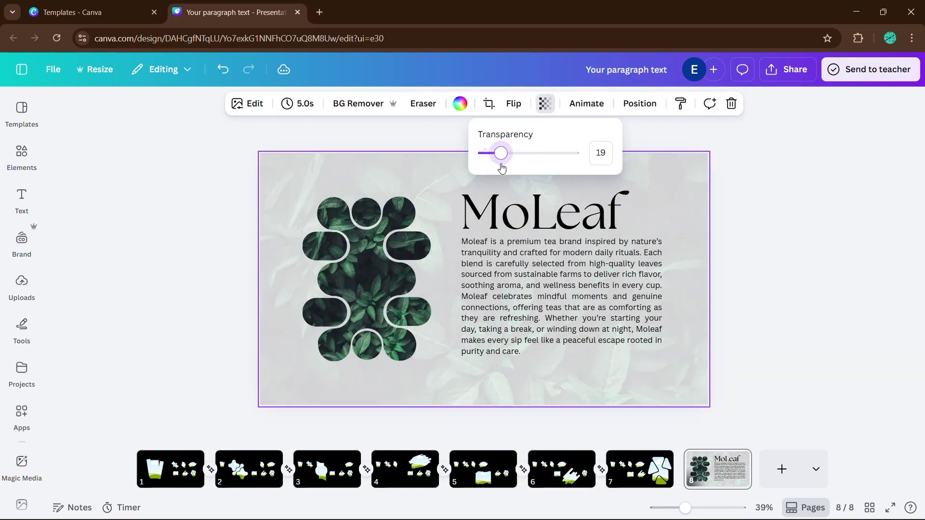
click(745, 262)
Add a soft shadow graphic under the leaf cutout frame and send it one layer backward.
click(22, 154)
click(77, 359)
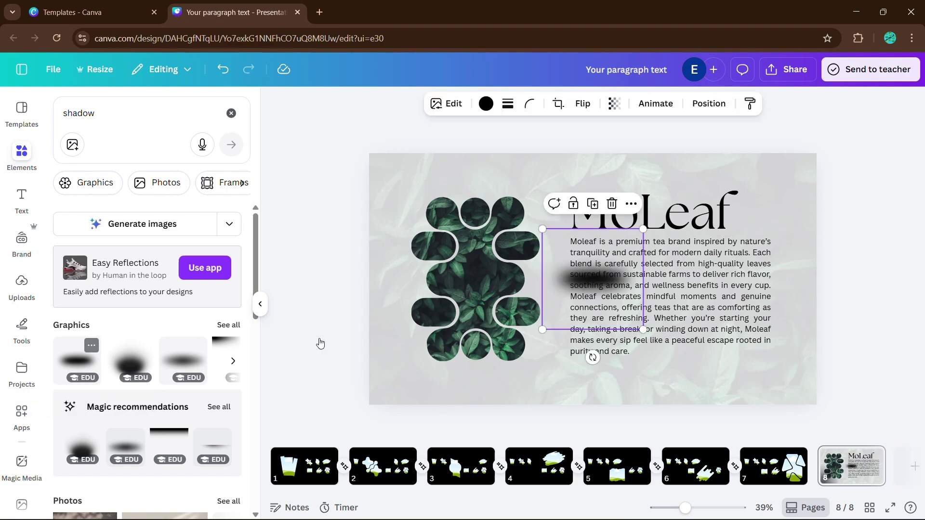
click(260, 304)
drag(522, 275, 405, 367)
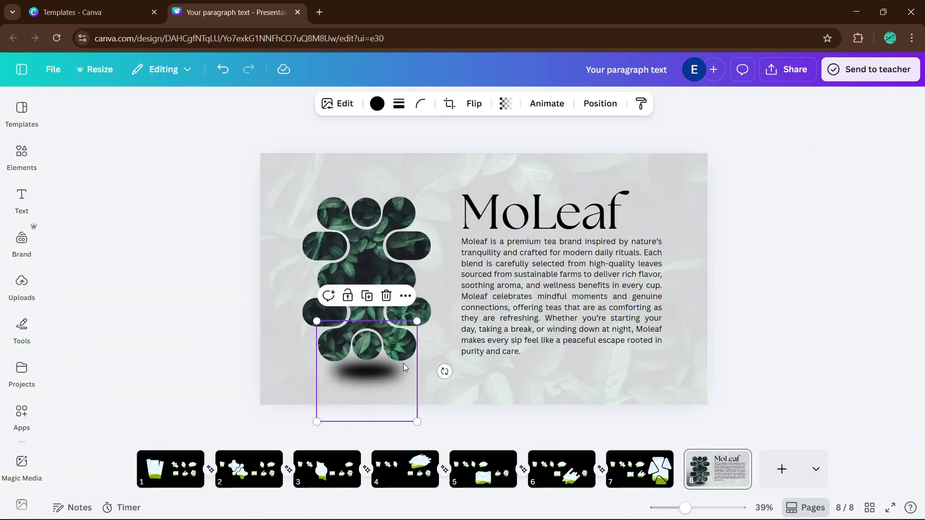
right_click(404, 367)
mouse_move(481, 308)
click(602, 359)
click(819, 334)
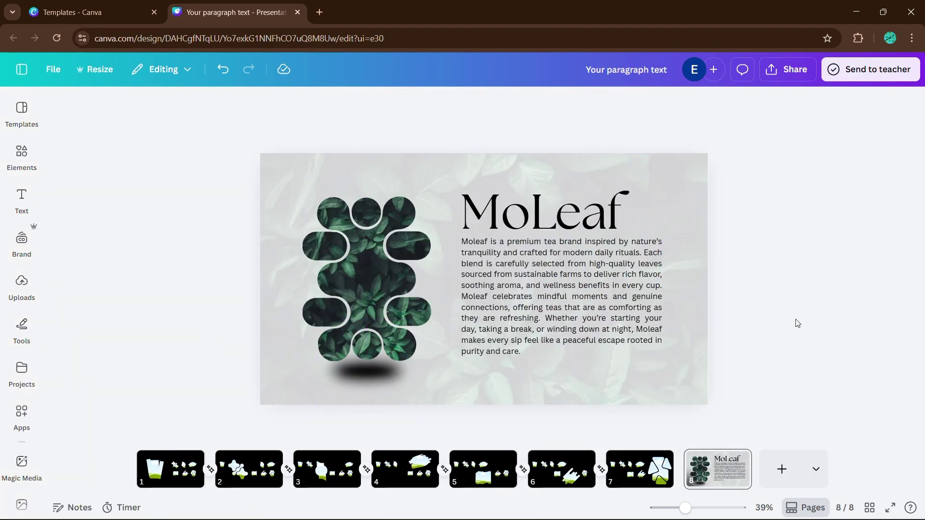
key(ctrl+alt+p)
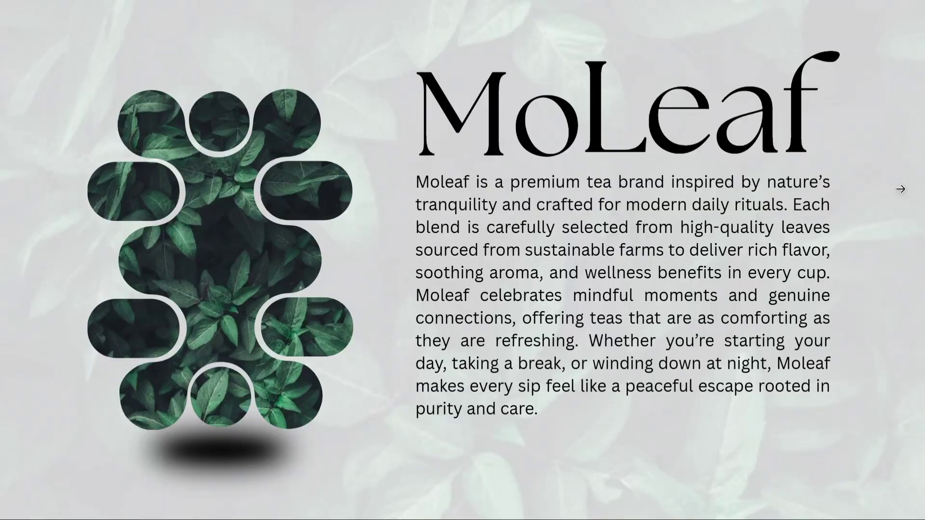
click(899, 189)
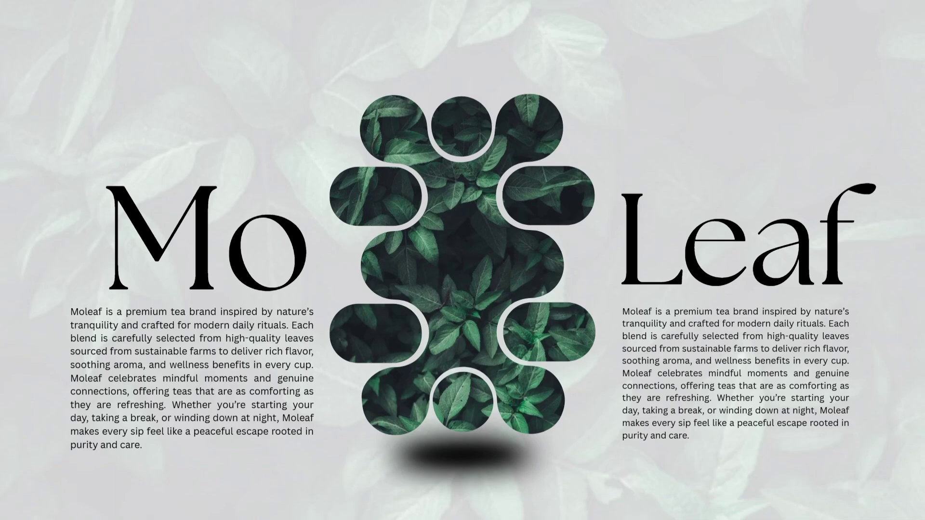
key(Escape)
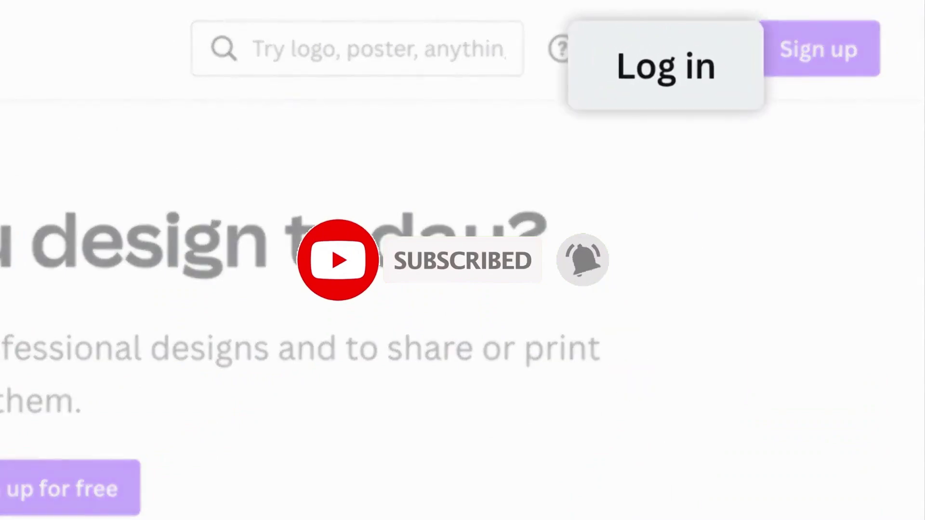
Log in with Continue with email by entering the account e-mail address.
click(678, 52)
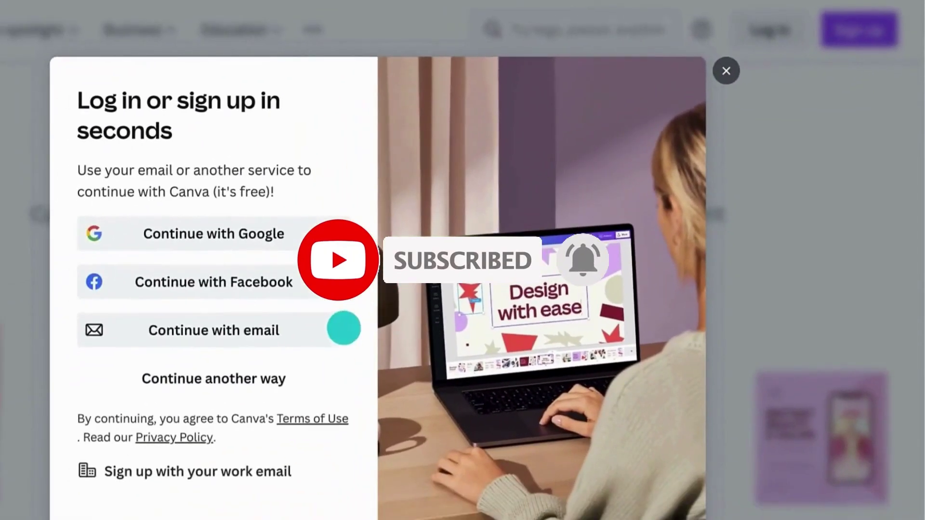
click(245, 382)
click(121, 213)
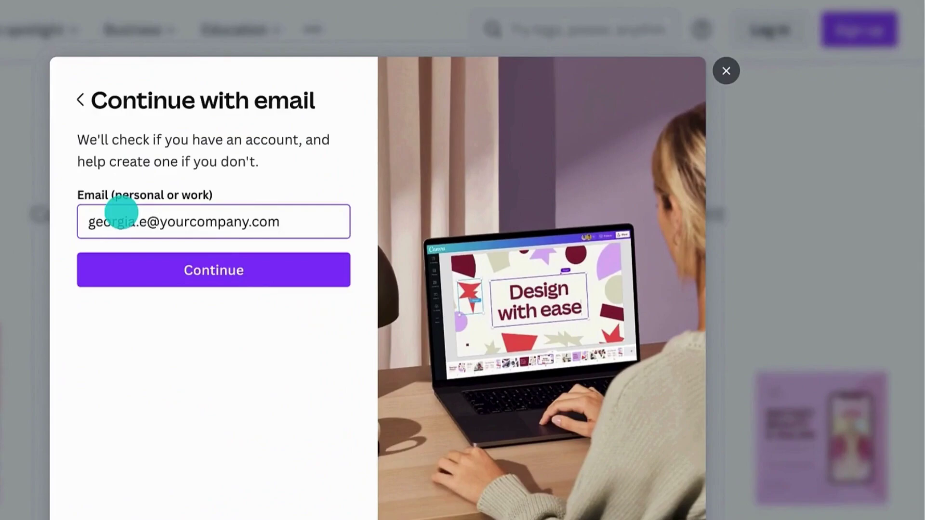
click(131, 254)
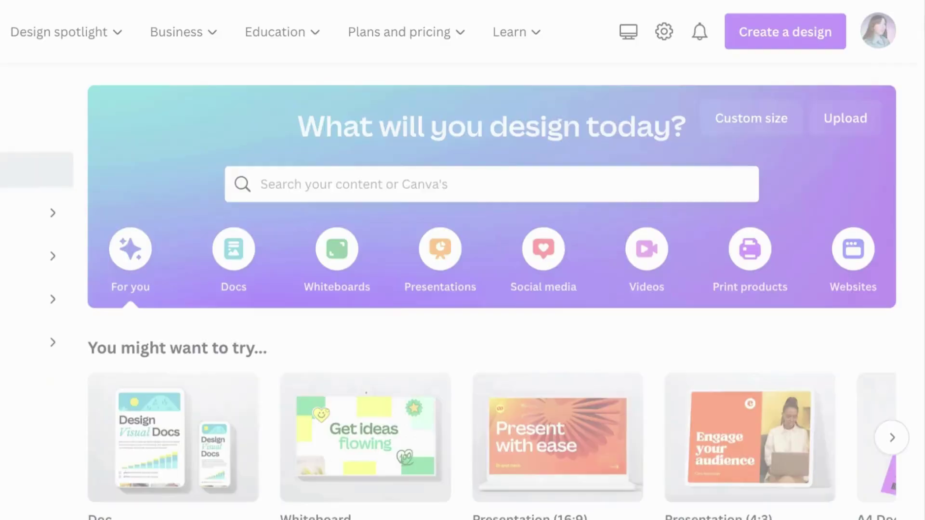